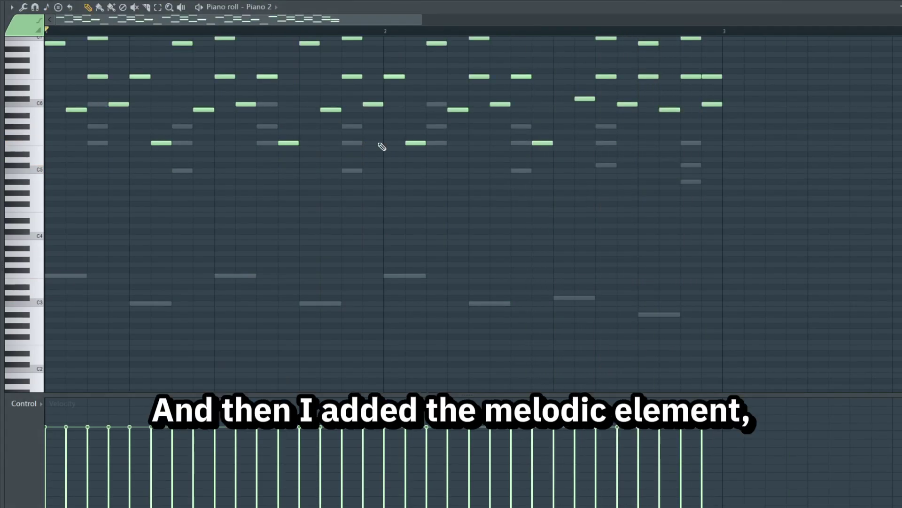
- Examine the Piano 2 melody and play it back, and audition Pattern 1 in the arrangement
{"action": "scroll", "coordinate": [771, 204], "scroll_direction": "up", "scroll_amount": 3}
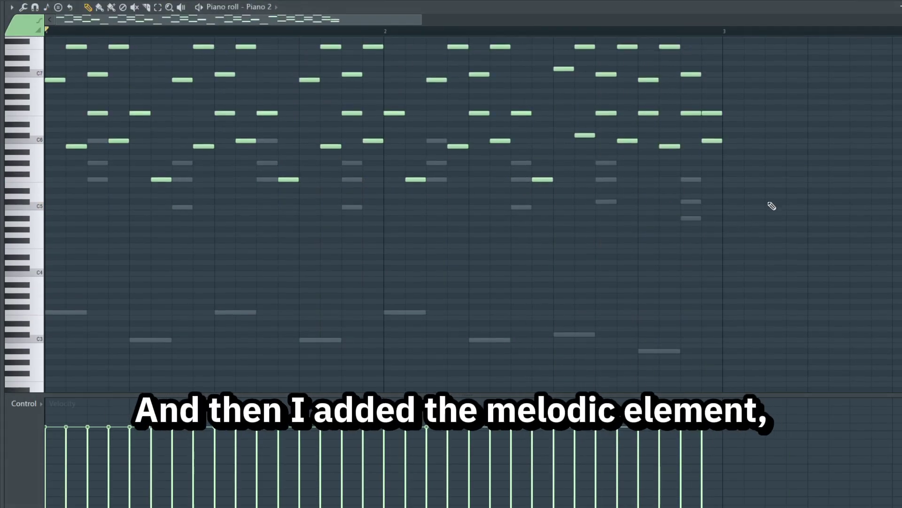
{"action": "scroll", "coordinate": [841, 140], "scroll_direction": "up", "scroll_amount": 3}
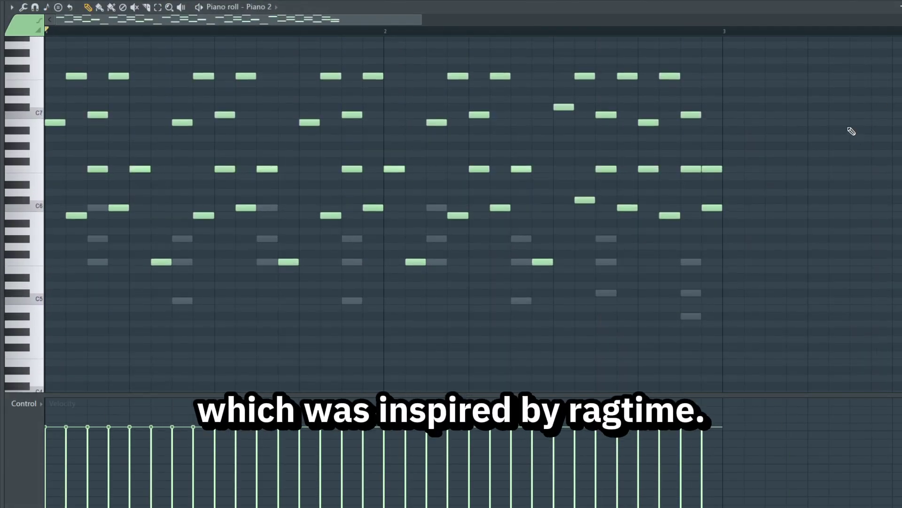
{"action": "scroll", "coordinate": [841, 140], "scroll_direction": "up", "scroll_amount": 1}
{"action": "key", "text": "space"}
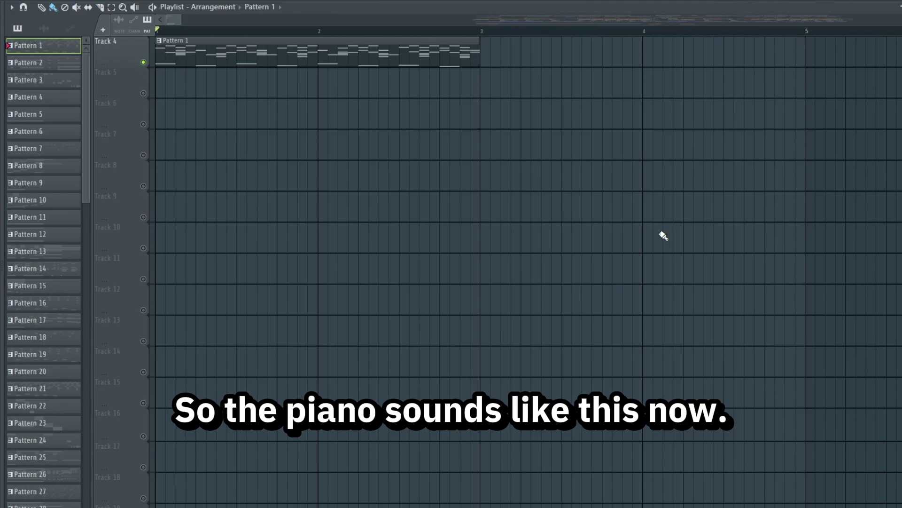
{"action": "key", "text": "space"}
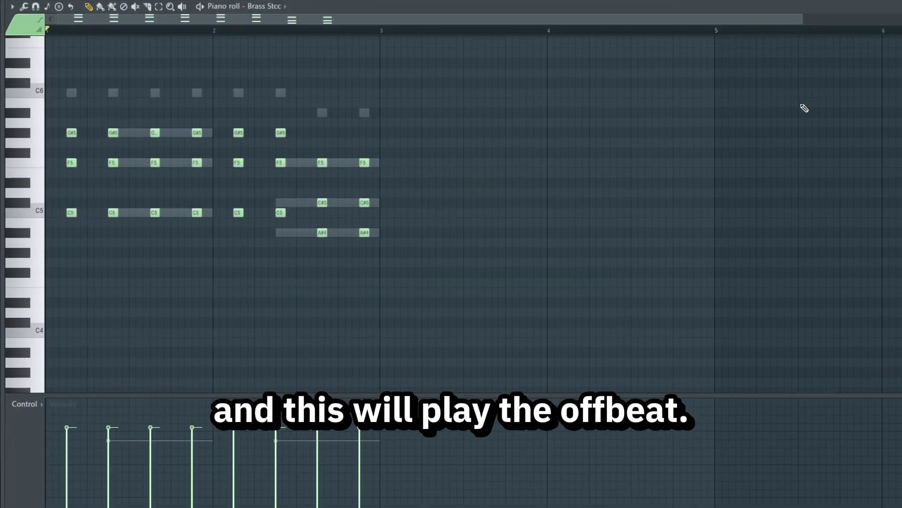
- Play back the offbeat Brass Stcc and Violin Stcc notes, and open the Brass Cresc notes from the channel rack
{"action": "key", "text": "space"}
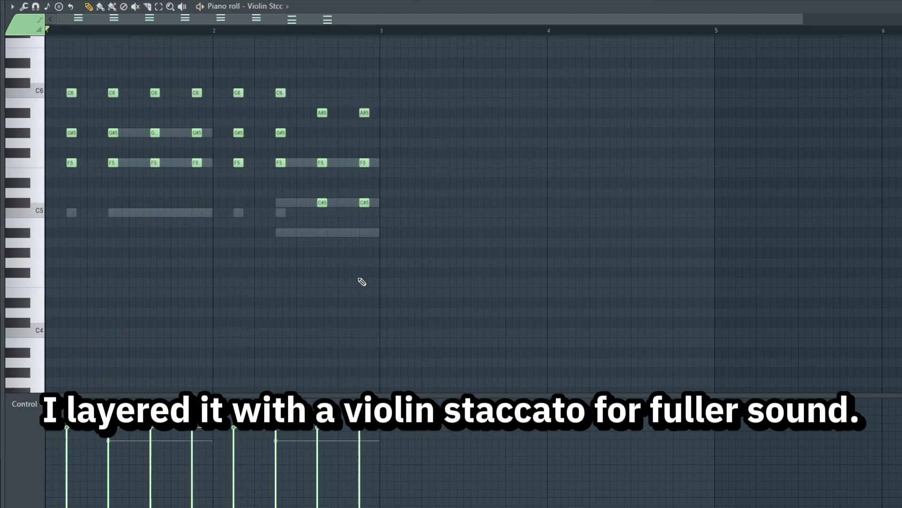
{"action": "scroll", "coordinate": [362, 282], "scroll_direction": "up", "scroll_amount": 3}
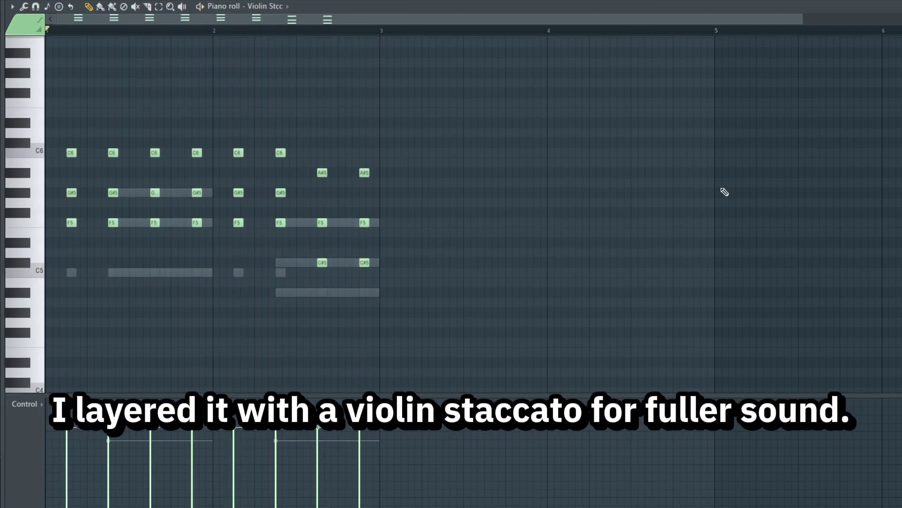
{"action": "key", "text": "space"}
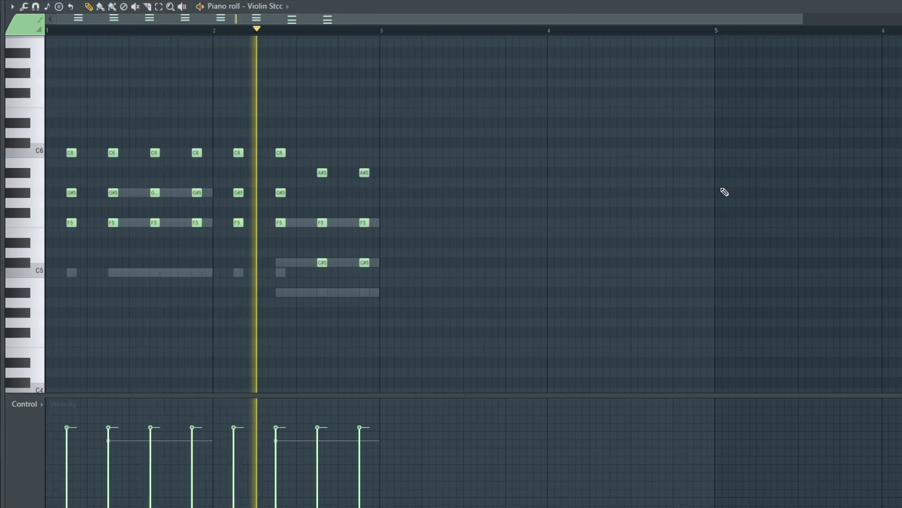
{"action": "key", "text": "space"}
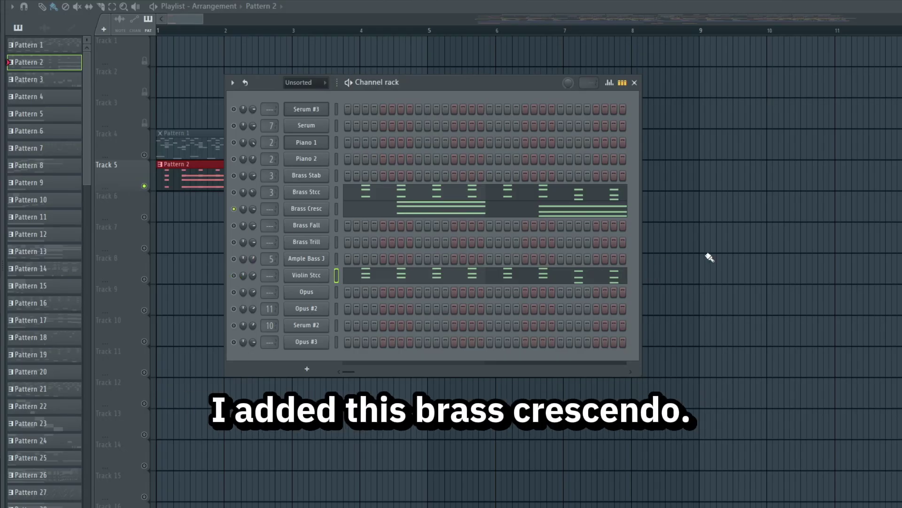
{"action": "left_click", "coordinate": [607, 212]}
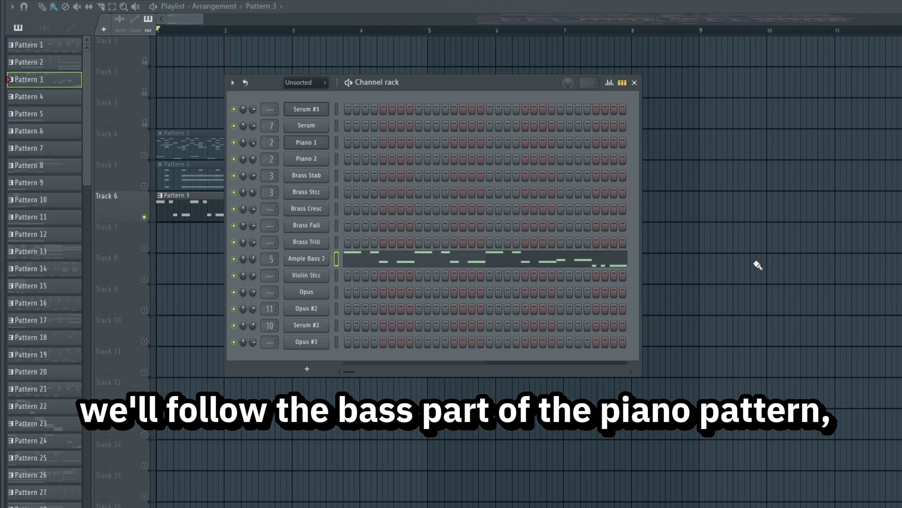
- Open the Ample Bass J notes and its Kickstart-64bit sidechain effect, and play back the bass line
{"action": "left_click", "coordinate": [594, 260]}
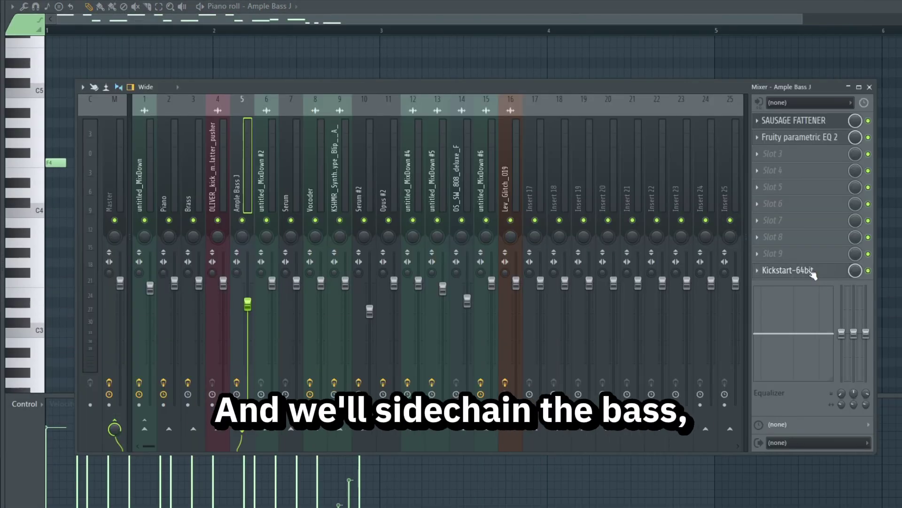
{"action": "left_click", "coordinate": [799, 270]}
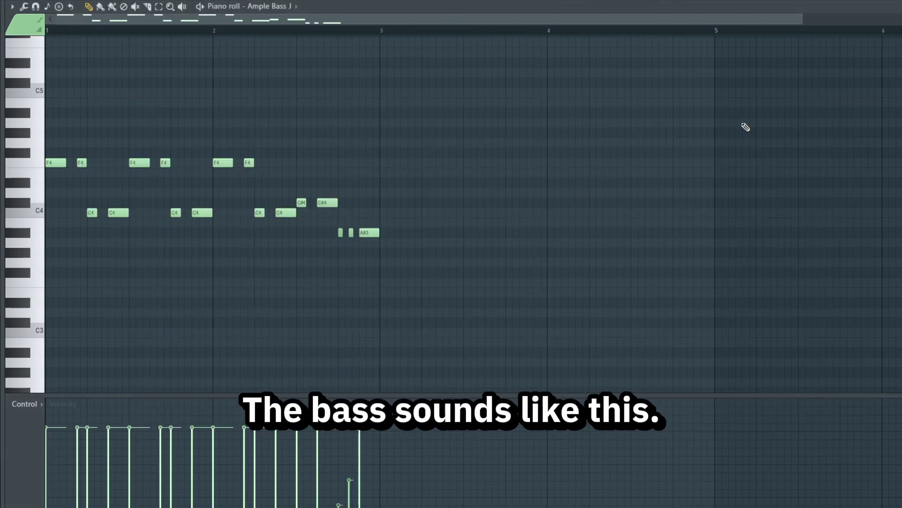
{"action": "key", "text": "space"}
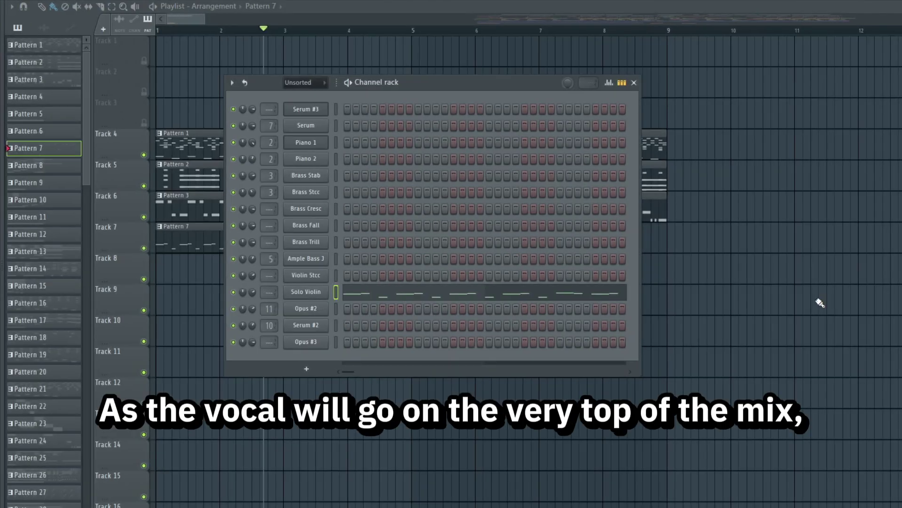
- Open the Solo Violin notes in the piano roll, look over the whole melody and play it back
{"action": "left_click", "coordinate": [389, 296]}
{"action": "scroll", "coordinate": [566, 244], "scroll_direction": "up", "scroll_amount": 2}
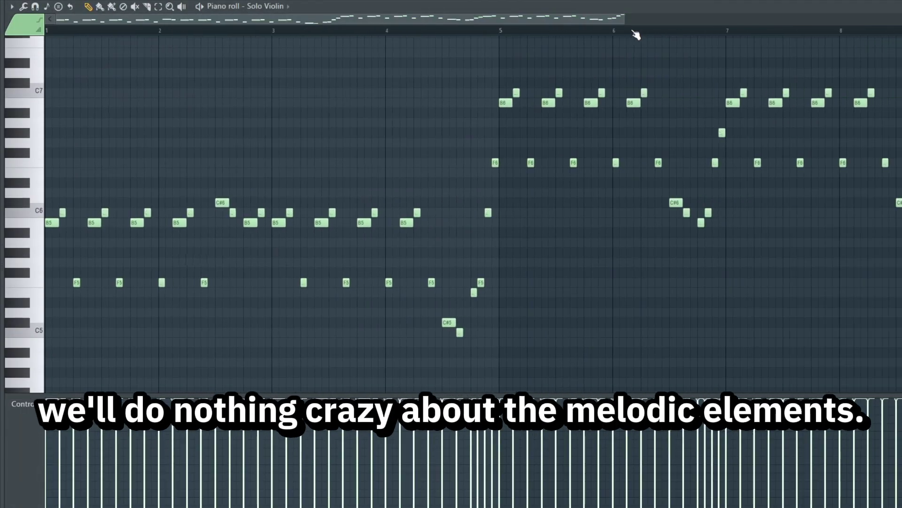
{"action": "scroll", "coordinate": [636, 36], "scroll_direction": "down", "scroll_amount": 2}
{"action": "scroll", "coordinate": [798, 130], "scroll_direction": "up", "scroll_amount": 2}
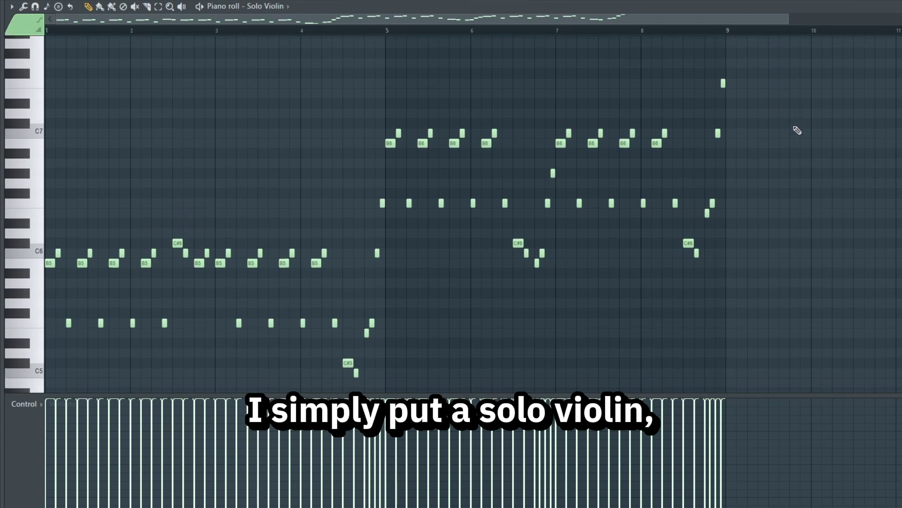
{"action": "scroll", "coordinate": [797, 130], "scroll_direction": "down", "scroll_amount": 2}
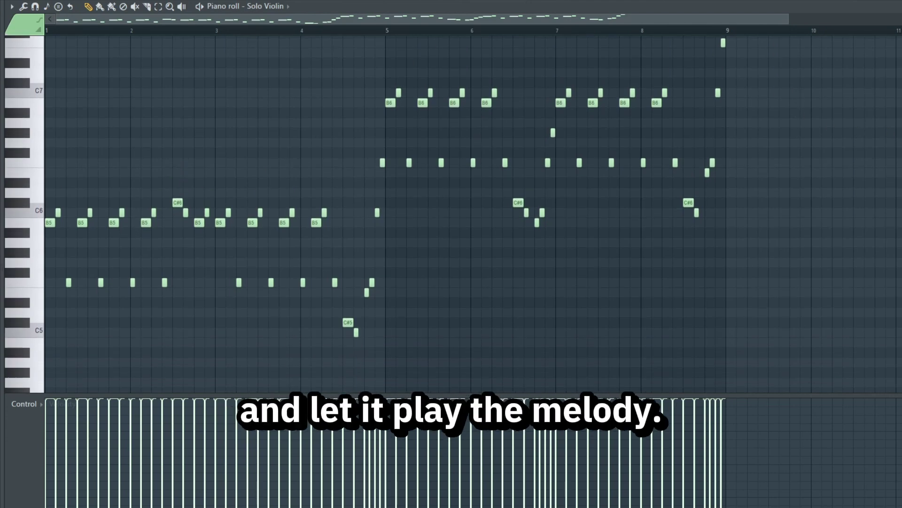
{"action": "key", "text": "space"}
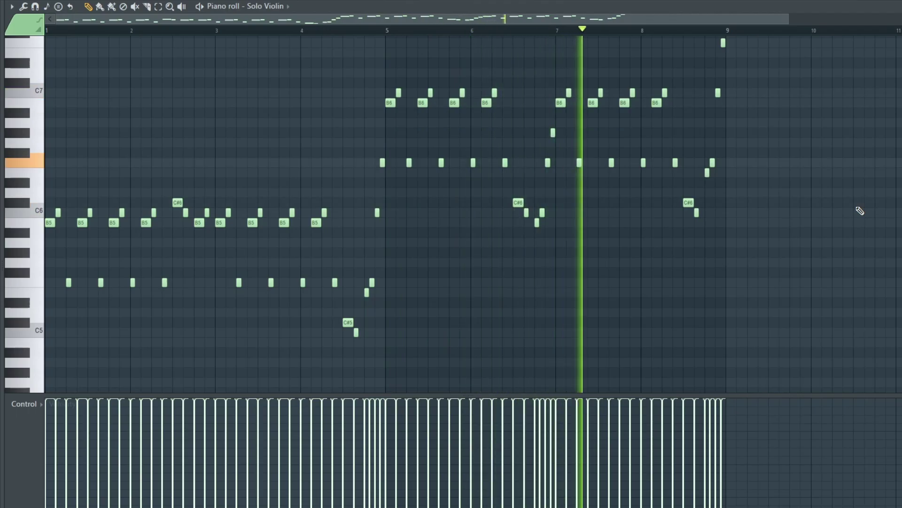
{"action": "key", "text": "space"}
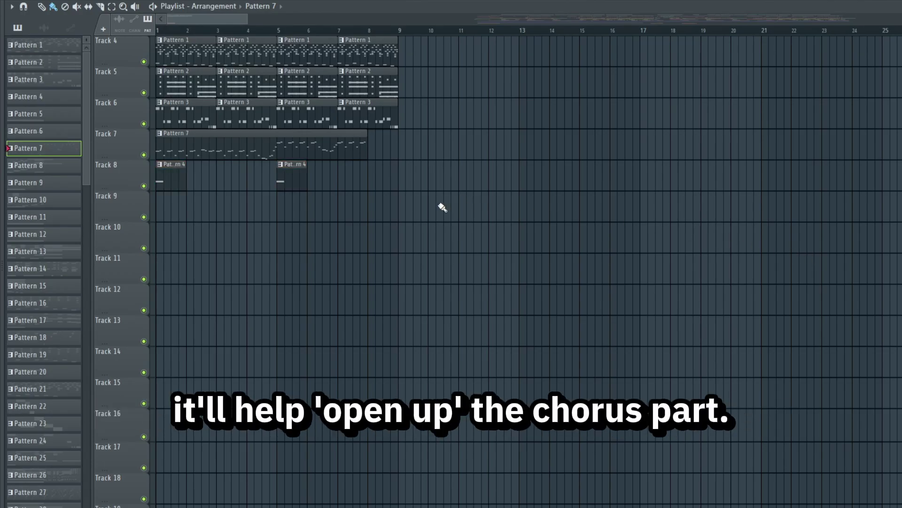
- Play back the soloed Pattern 4 clips on Track 8
{"action": "key", "text": "space"}
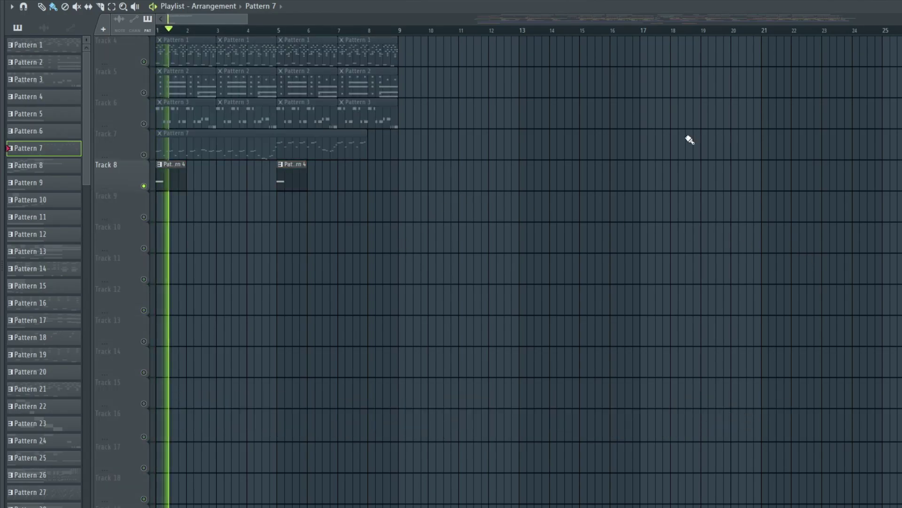
{"action": "key", "text": "space"}
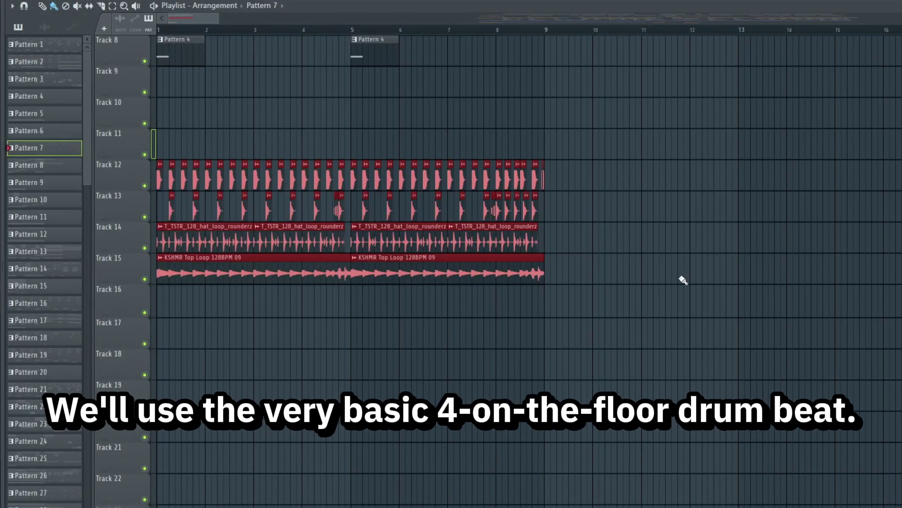
- Deselect the drum clips and audition the kick, snare, hi-hat loop and KSHMR Top Loop tracks individually, plus the full drum beat with crash
{"action": "left_click", "coordinate": [683, 280]}
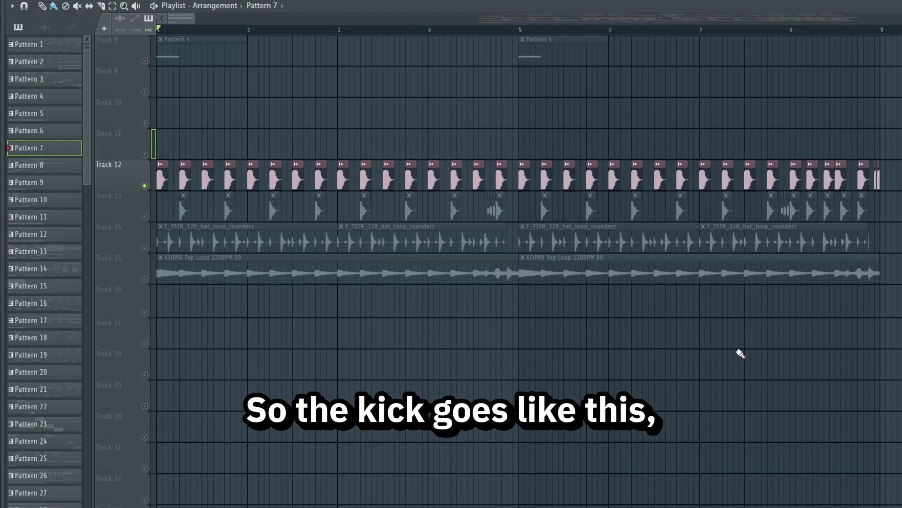
{"action": "key", "text": "space"}
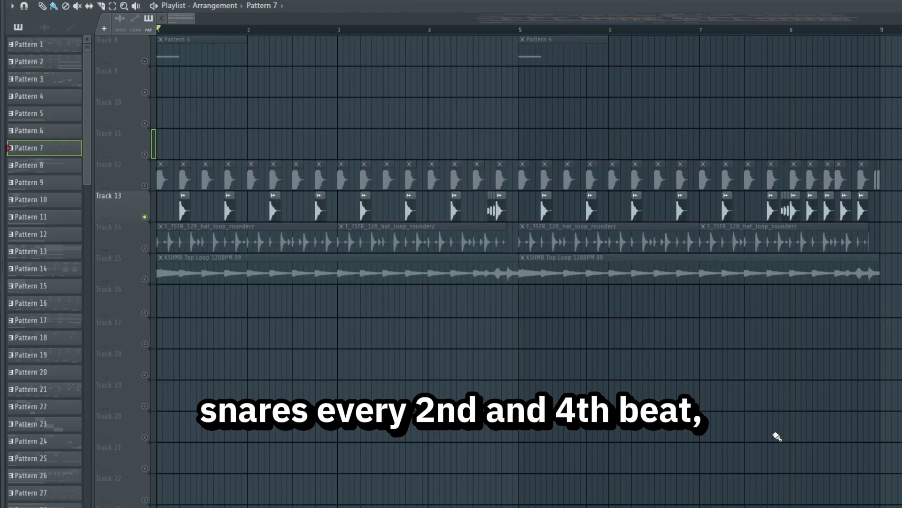
{"action": "key", "text": "space"}
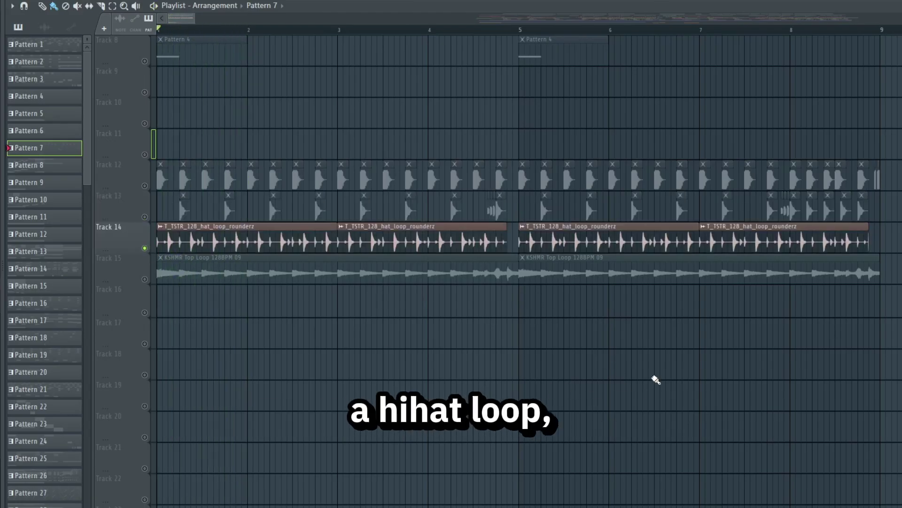
{"action": "key", "text": "space"}
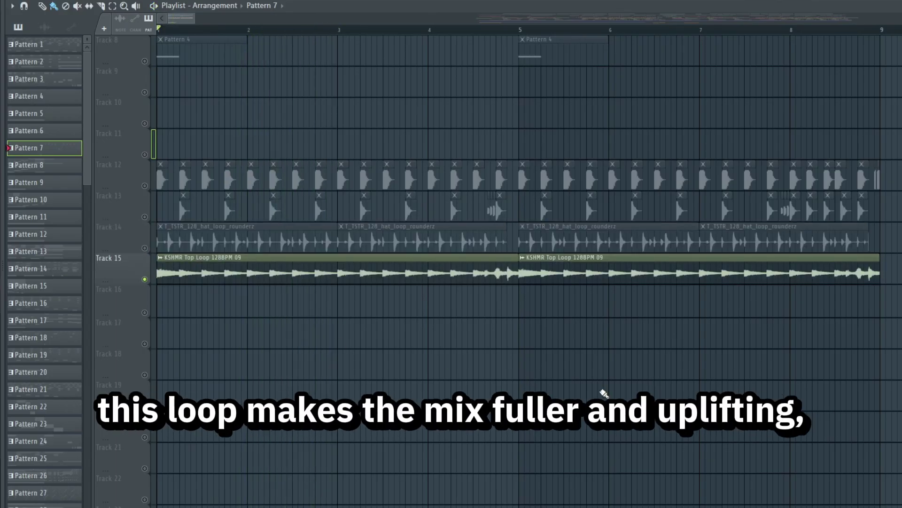
{"action": "key", "text": "space"}
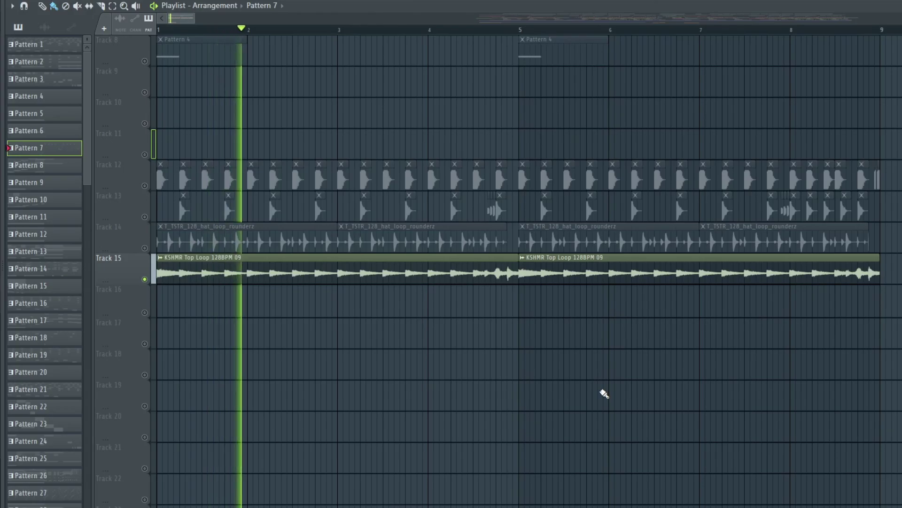
{"action": "key", "text": "space"}
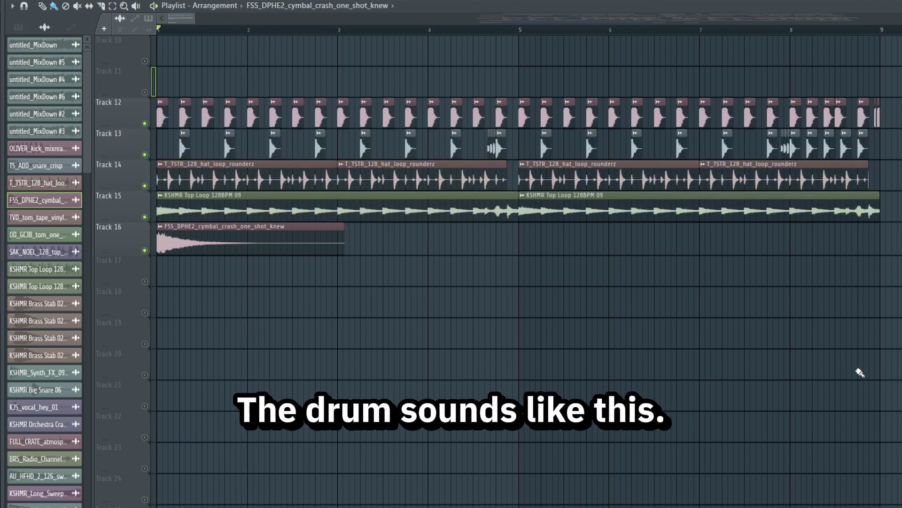
{"action": "key", "text": "space"}
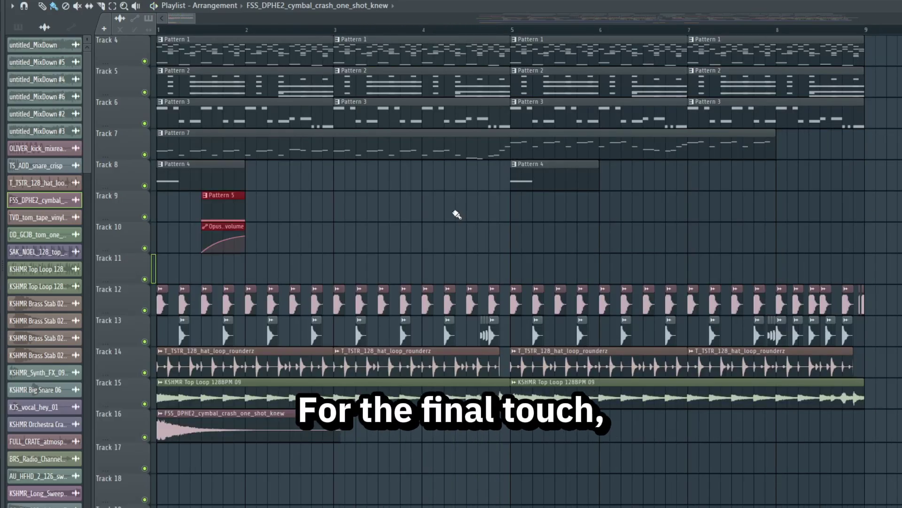
- Move the Pattern 5 and Opus volume automation clips so they end at bar 5, and deselect them
{"action": "left_click_drag", "start_coordinate": [222, 208], "coordinate": [485, 232]}
{"action": "key", "text": "ctrl+d"}
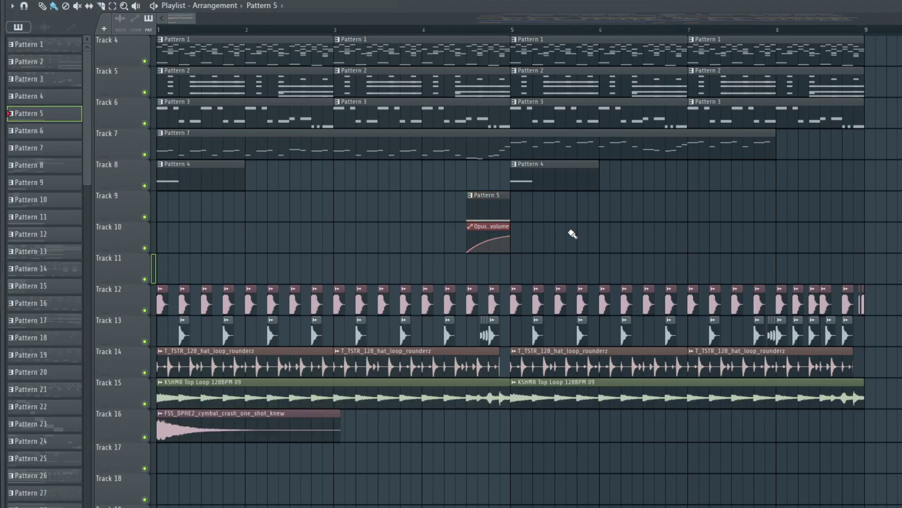
- Solo Track 9 to audition Pattern 5, and play back the complete first part of the drop
{"action": "right_click", "coordinate": [145, 216]}
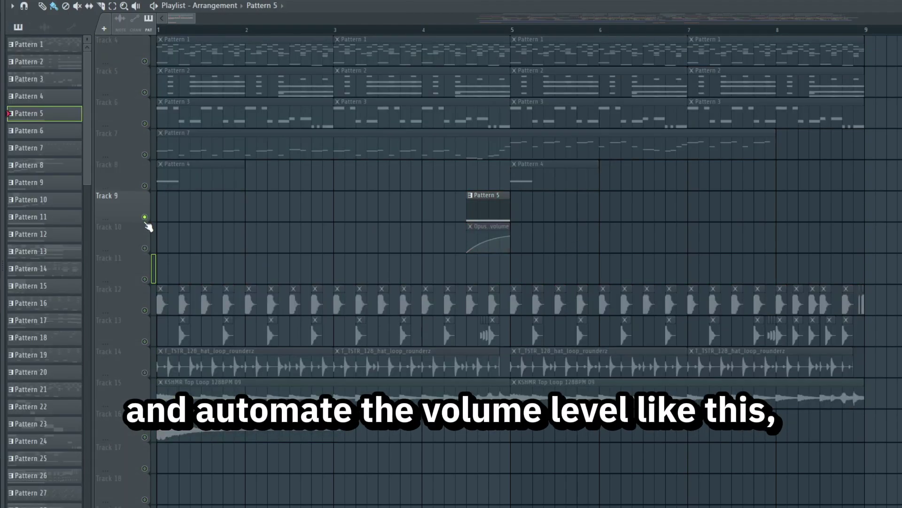
{"action": "key", "text": "space"}
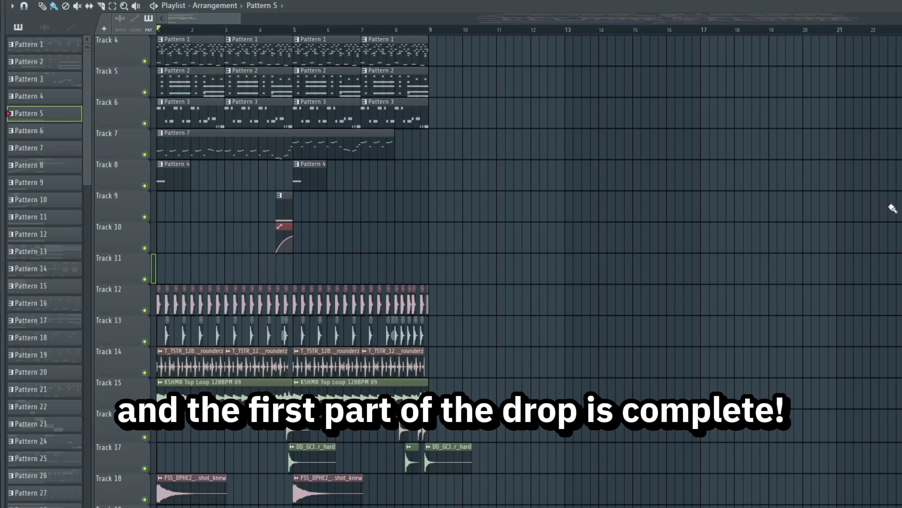
{"action": "key", "text": "space"}
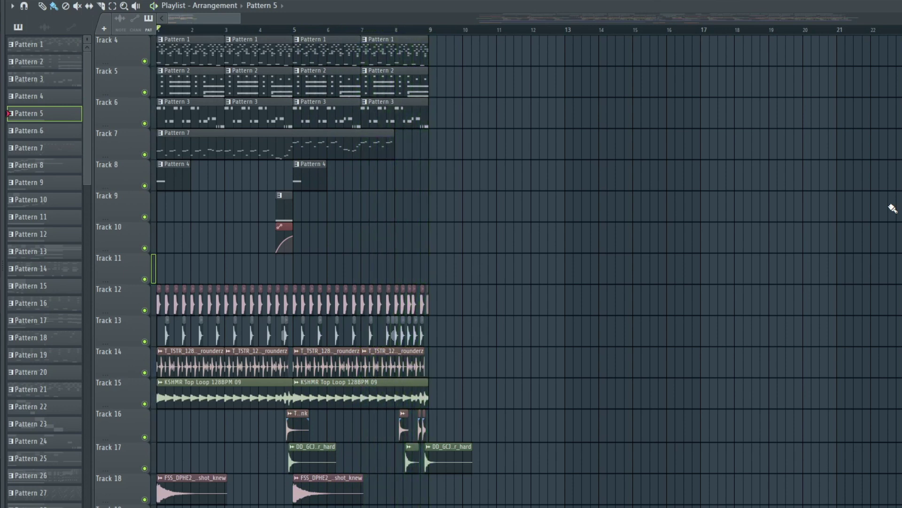
- Select all clips of the eight-bar drop, duplicate them directly after the section, and clear the selection
{"action": "scroll", "coordinate": [892, 208], "scroll_direction": "down", "scroll_amount": 3}
{"action": "left_click_drag", "start_coordinate": [488, 499], "coordinate": [81, 37]}
{"action": "key", "text": "ctrl+b"}
{"action": "left_click", "coordinate": [694, 288]}
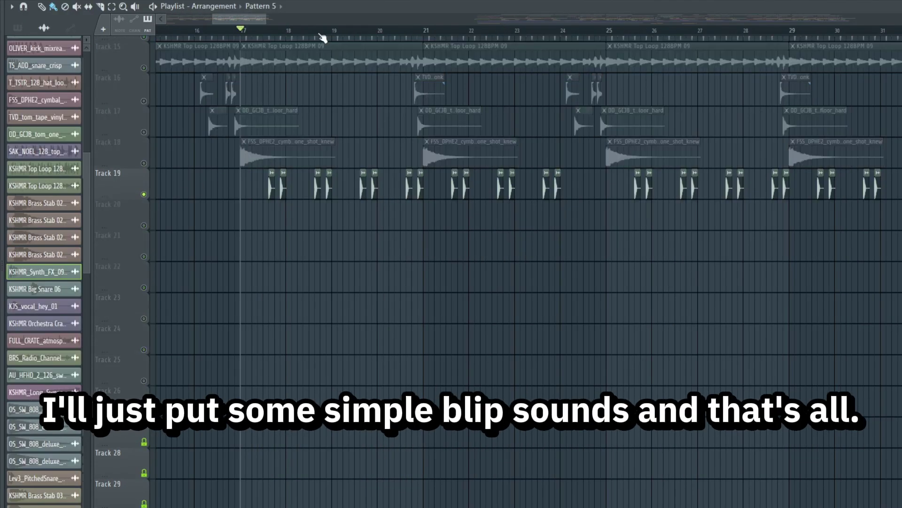
- Play back the soloed blip sounds on Track 19 from bar 17, and examine the full arrangement around that bar
{"action": "scroll", "coordinate": [322, 38], "scroll_direction": "up", "scroll_amount": 3}
{"action": "key", "text": "space"}
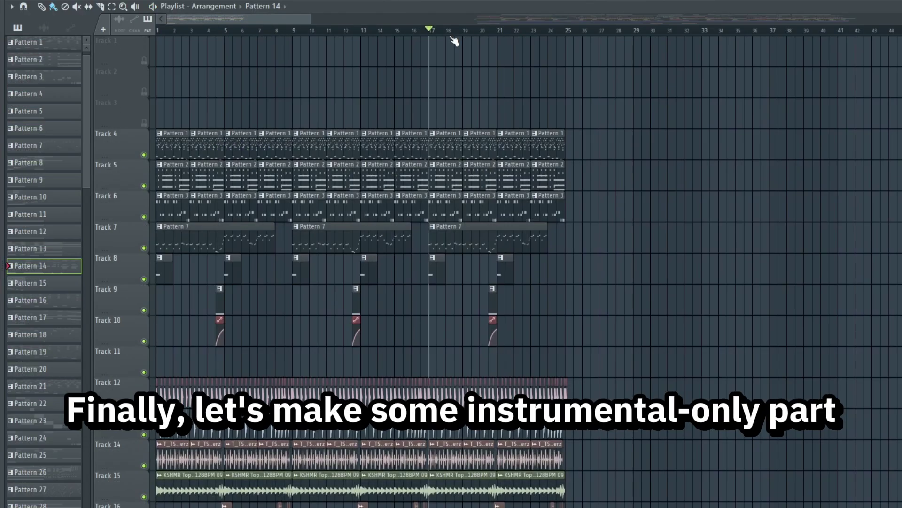
{"action": "scroll", "coordinate": [454, 42], "scroll_direction": "up", "scroll_amount": 3}
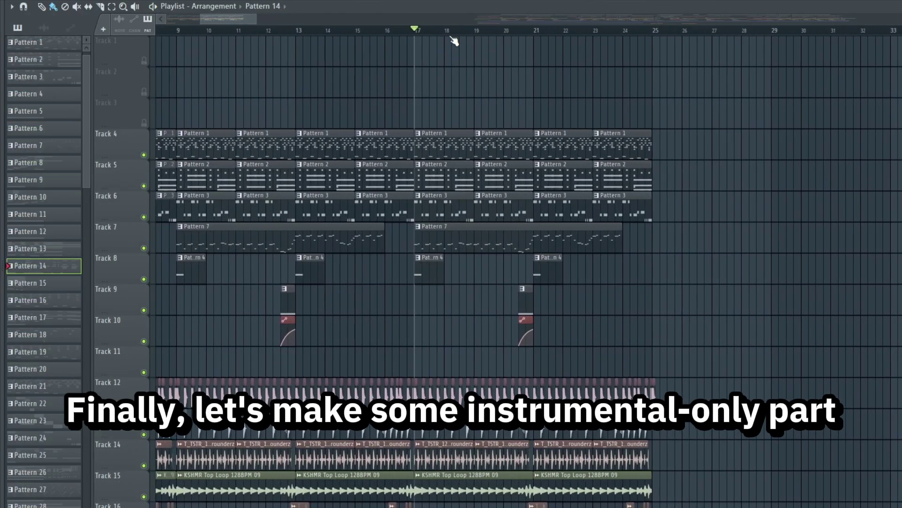
{"action": "scroll", "coordinate": [454, 42], "scroll_direction": "up", "scroll_amount": 3}
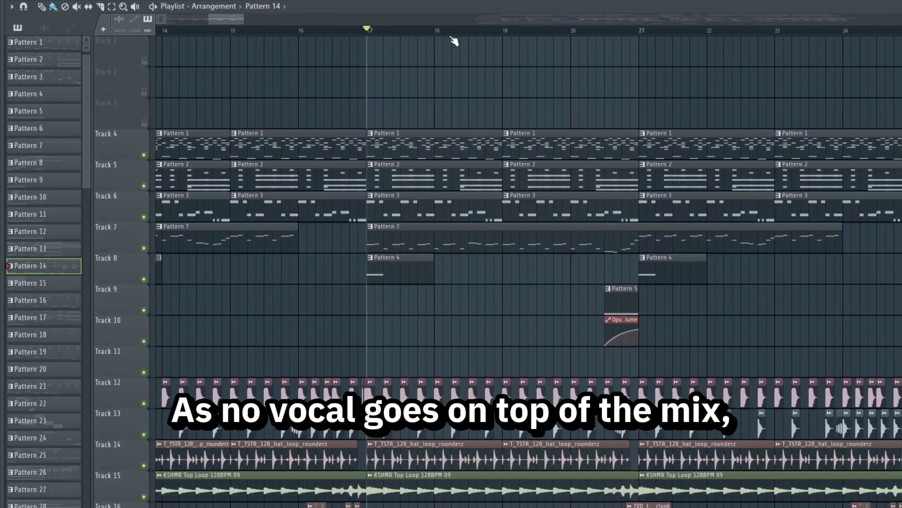
{"action": "scroll", "coordinate": [801, 334], "scroll_direction": "down", "scroll_amount": 2}
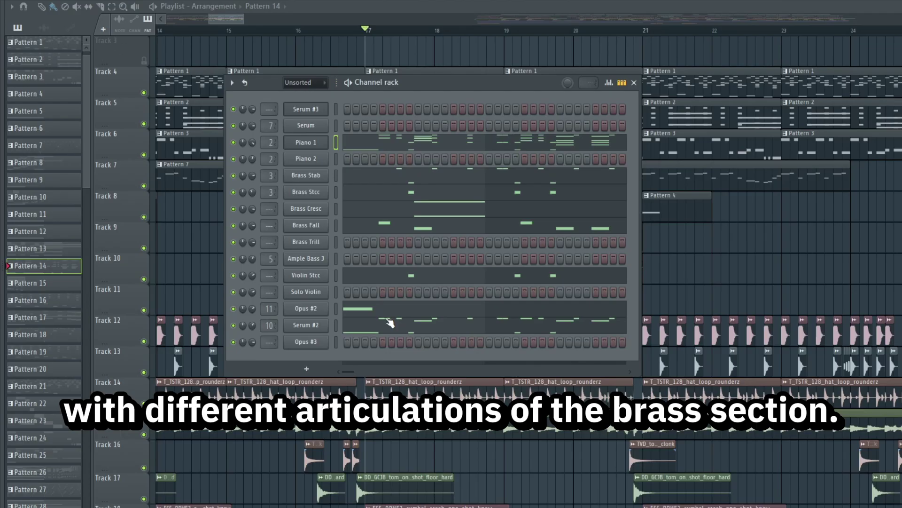
- Solo the Brass Stab channel of Pattern 14, and play back the Piano 1 chords in the piano roll
{"action": "right_click", "coordinate": [233, 175]}
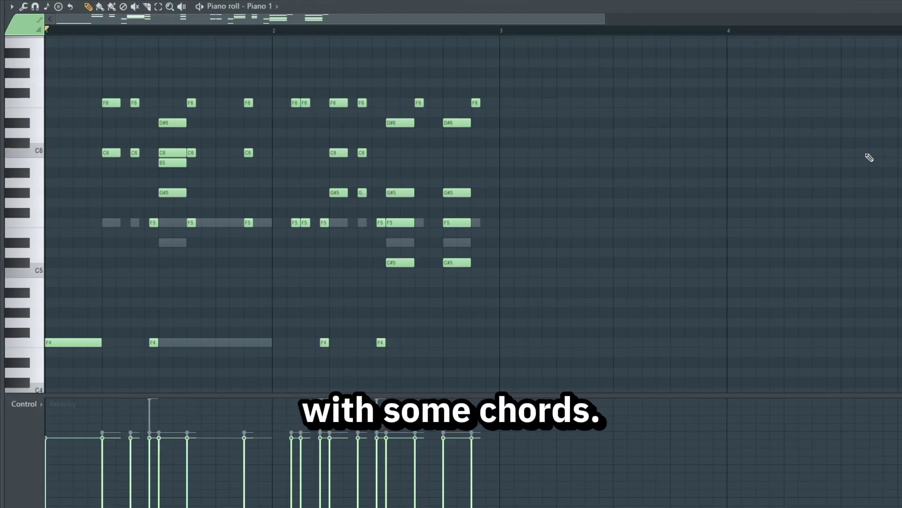
{"action": "key", "text": "space"}
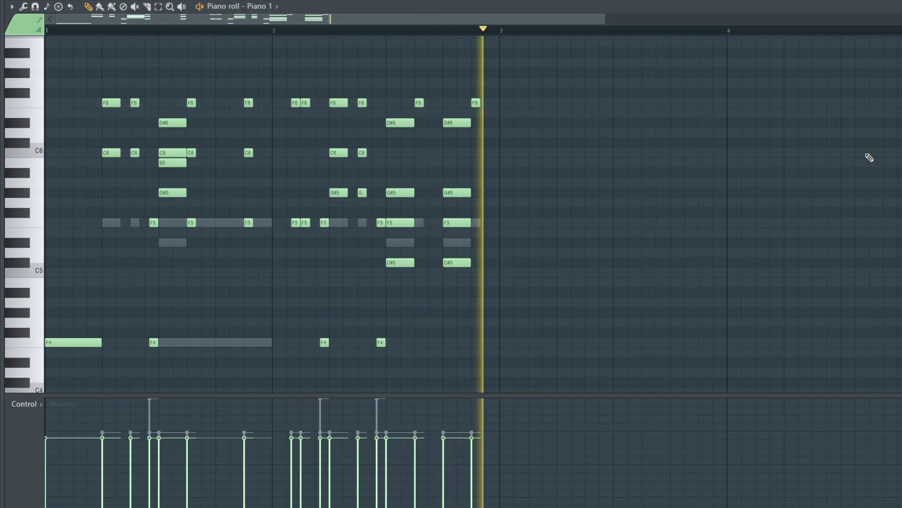
{"action": "key", "text": "space"}
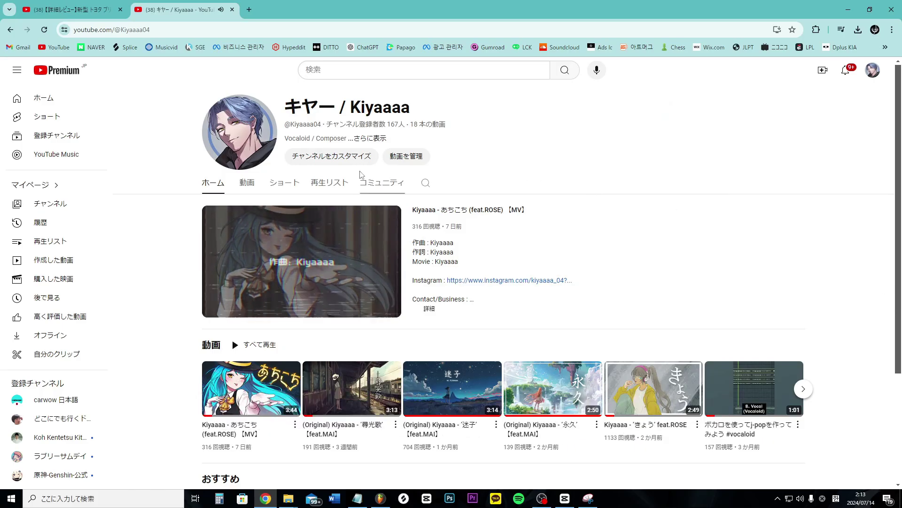
{"action": "scroll", "coordinate": [822, 279], "scroll_direction": "down", "scroll_amount": 2}
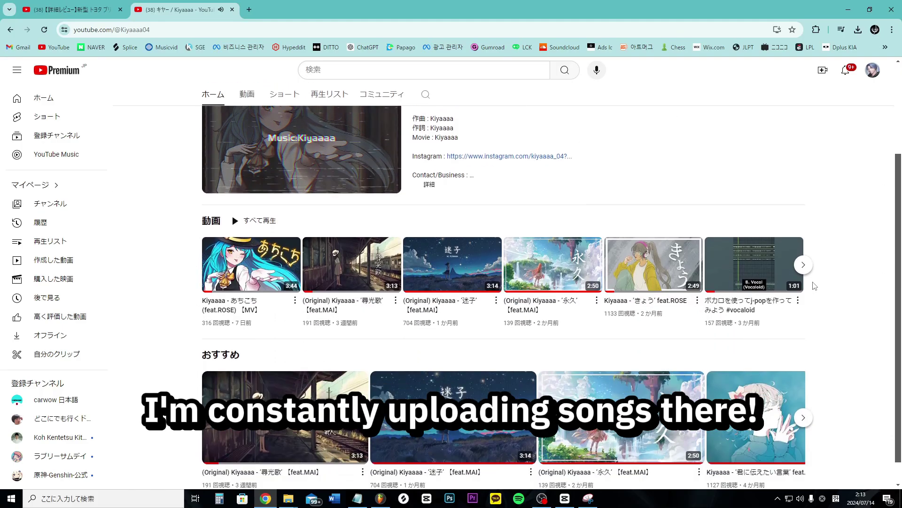
{"action": "scroll", "coordinate": [855, 317], "scroll_direction": "up", "scroll_amount": 2}
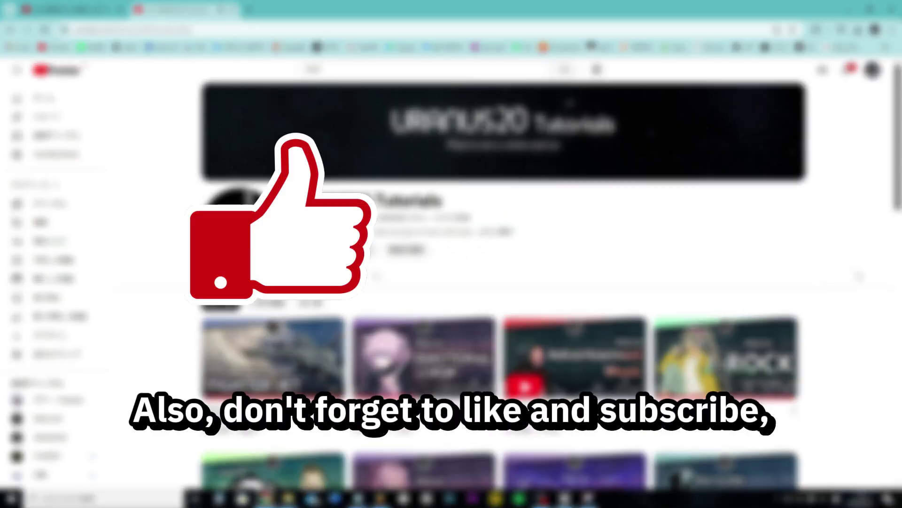
{"action": "scroll", "coordinate": [859, 275], "scroll_direction": "down", "scroll_amount": 4}
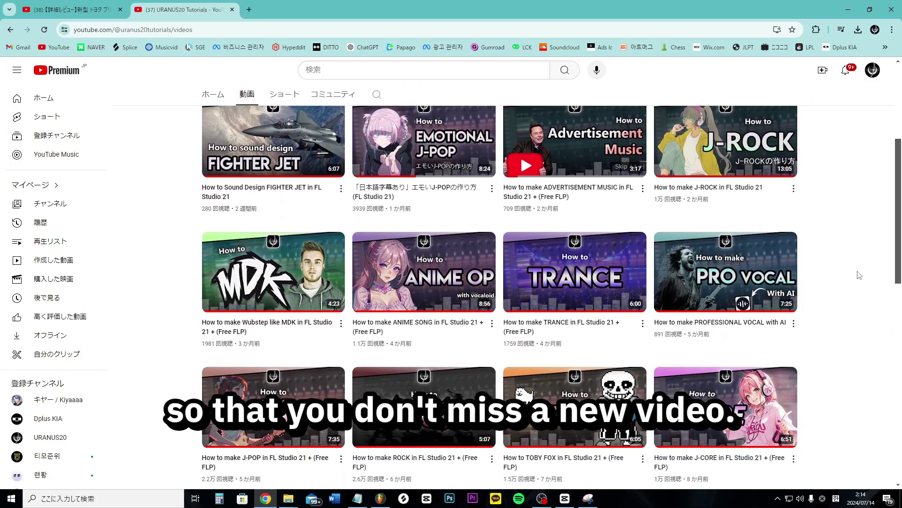
{"action": "scroll", "coordinate": [859, 275], "scroll_direction": "down", "scroll_amount": 3}
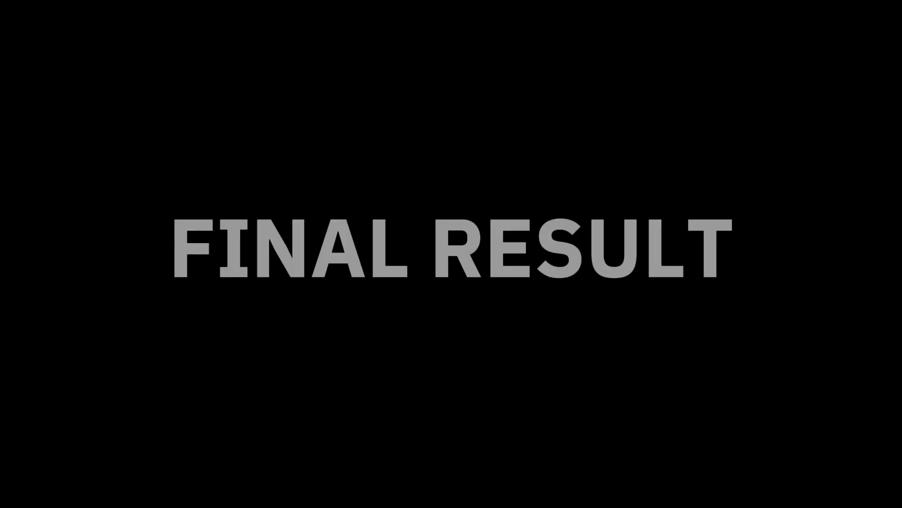